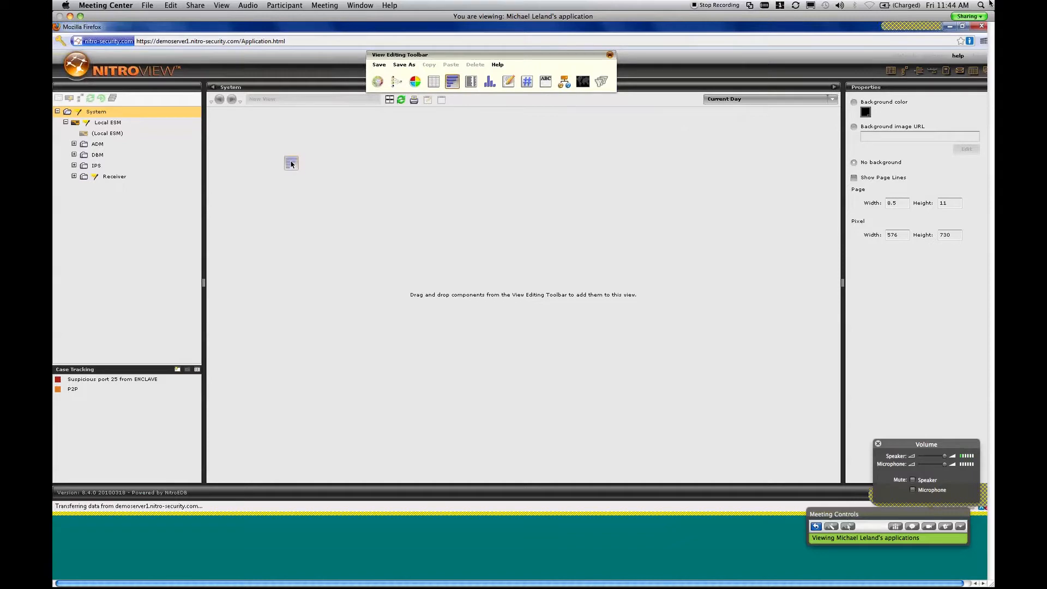
- Add a bar chart component to the empty view using the Bytes By Source query from Flow Queries
{"action": "left_click_drag", "start_coordinate": [290, 164], "coordinate": [243, 158]}
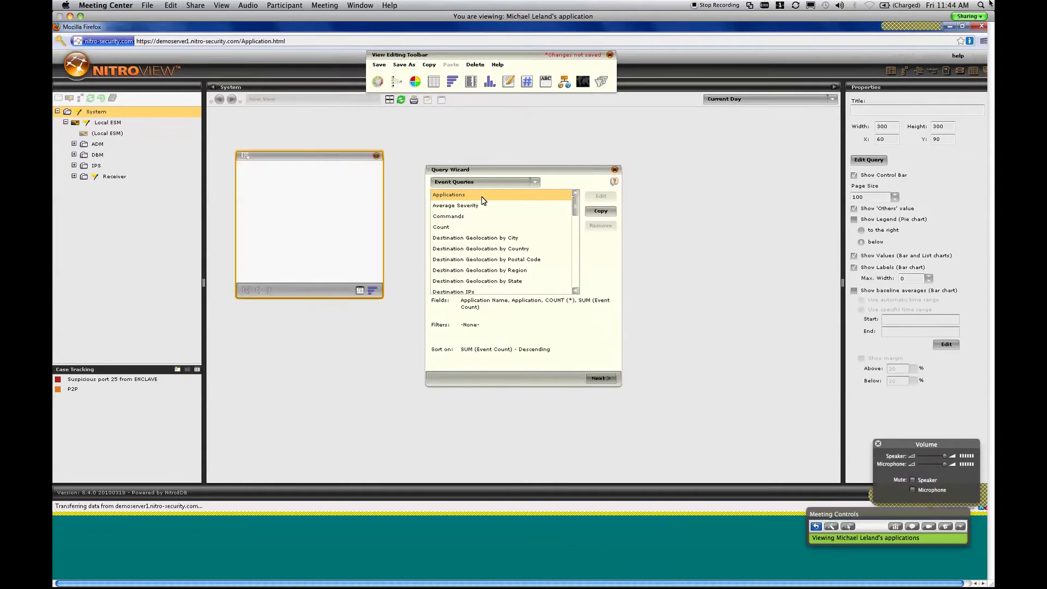
{"action": "left_click", "coordinate": [482, 181]}
{"action": "left_click", "coordinate": [474, 204]}
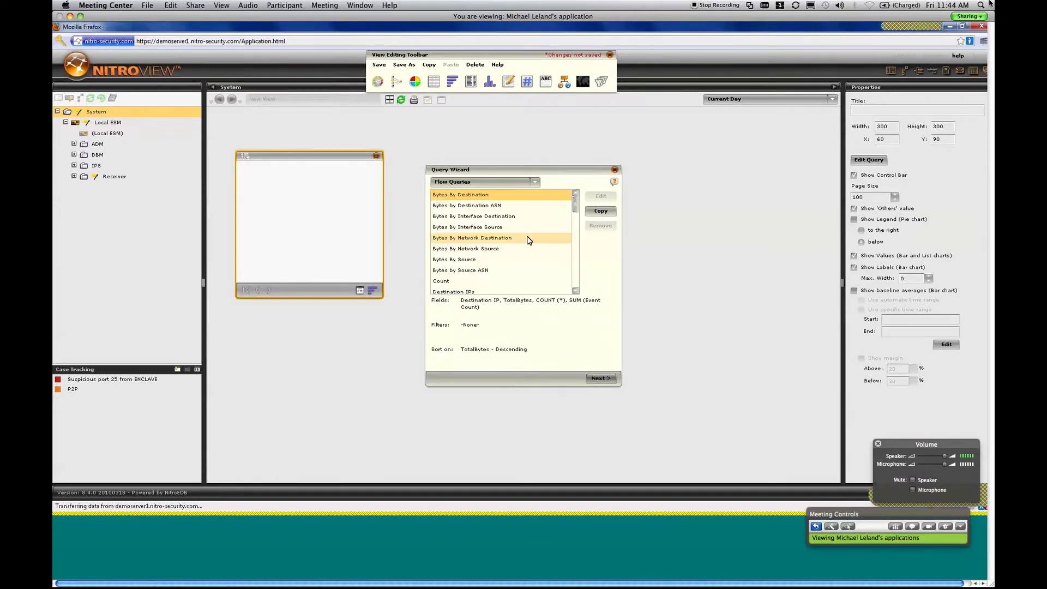
{"action": "left_click", "coordinate": [548, 262]}
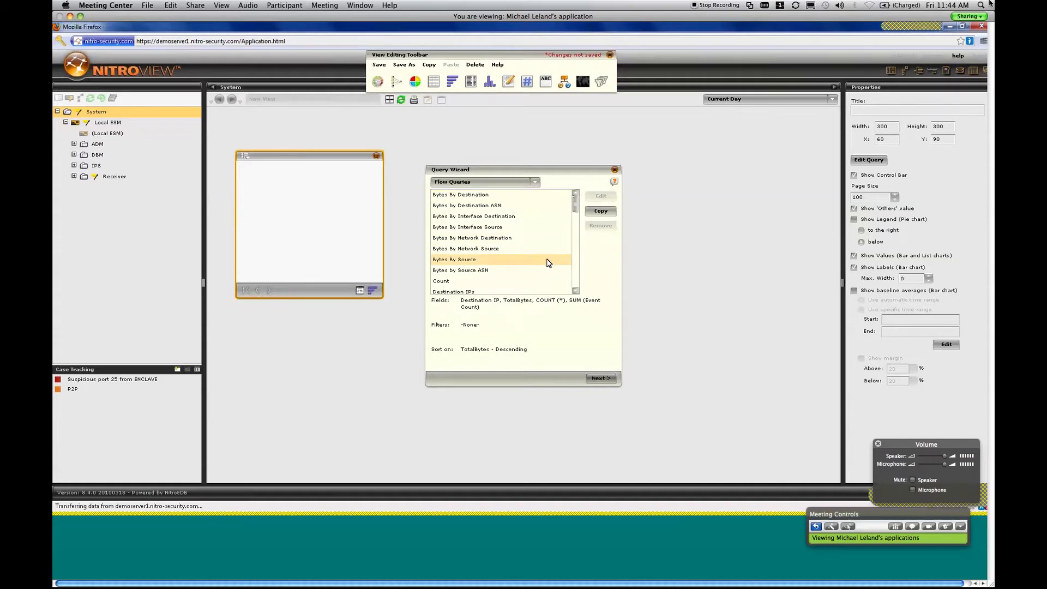
{"action": "left_click", "coordinate": [599, 378]}
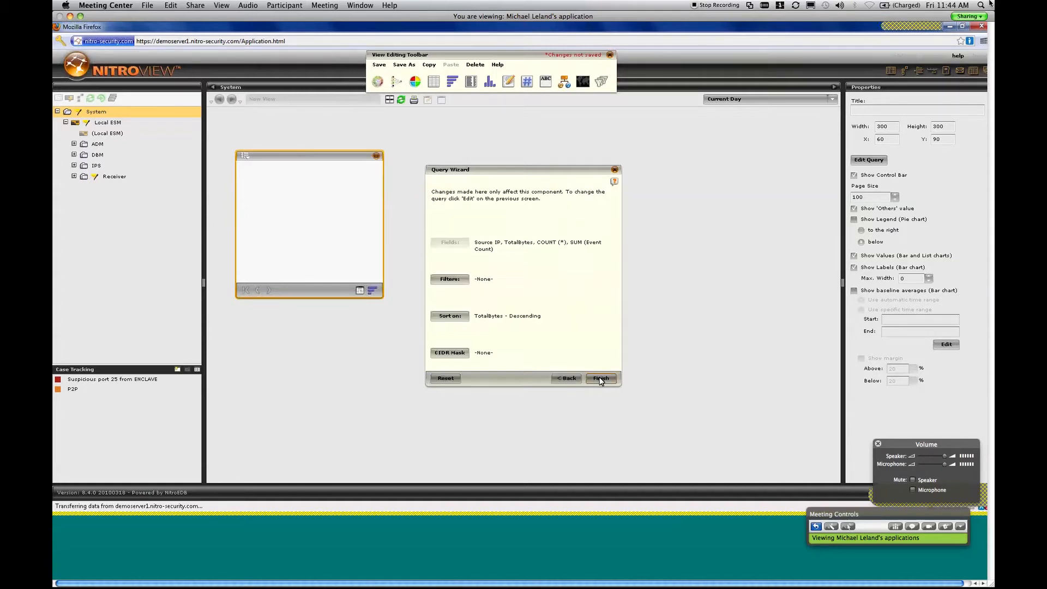
{"action": "left_click", "coordinate": [601, 377]}
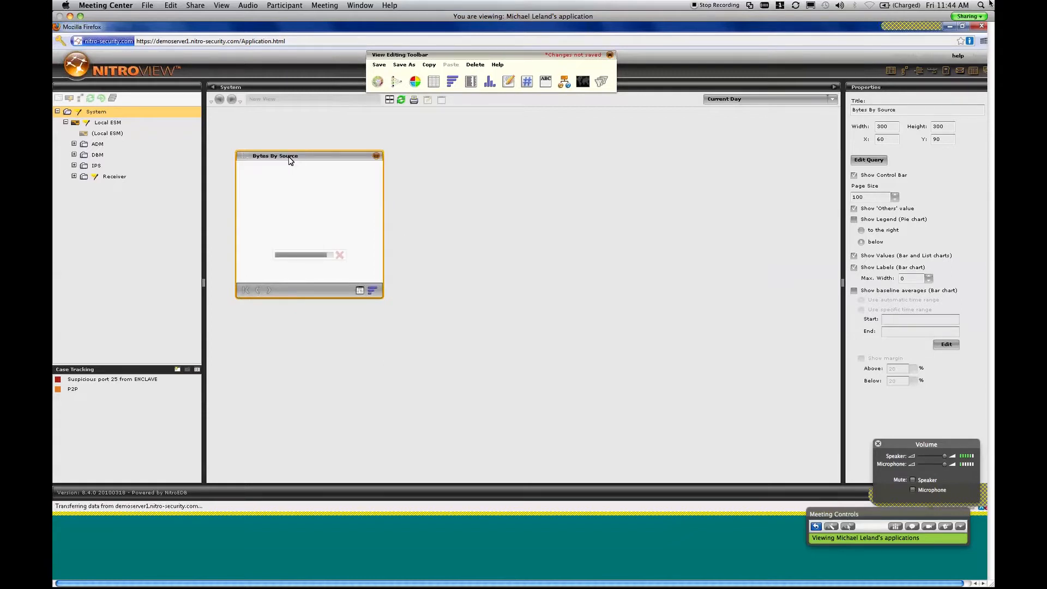
- Move the Bytes By Source component to X 10, Y 10 and resize it to 370 by 390
{"action": "left_click_drag", "start_coordinate": [290, 158], "coordinate": [262, 121]}
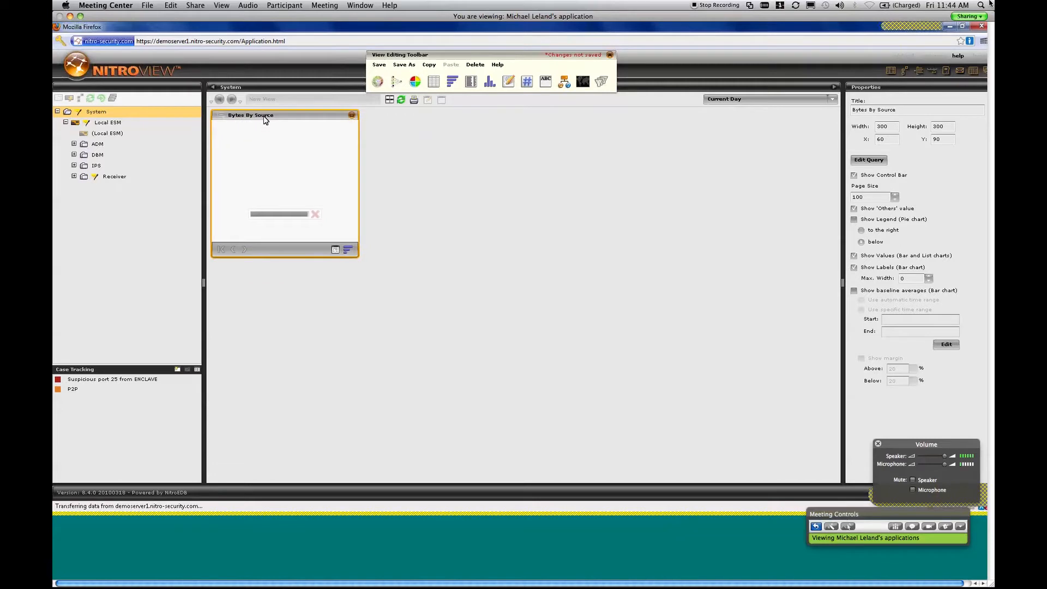
{"action": "left_click_drag", "start_coordinate": [360, 259], "coordinate": [422, 331]}
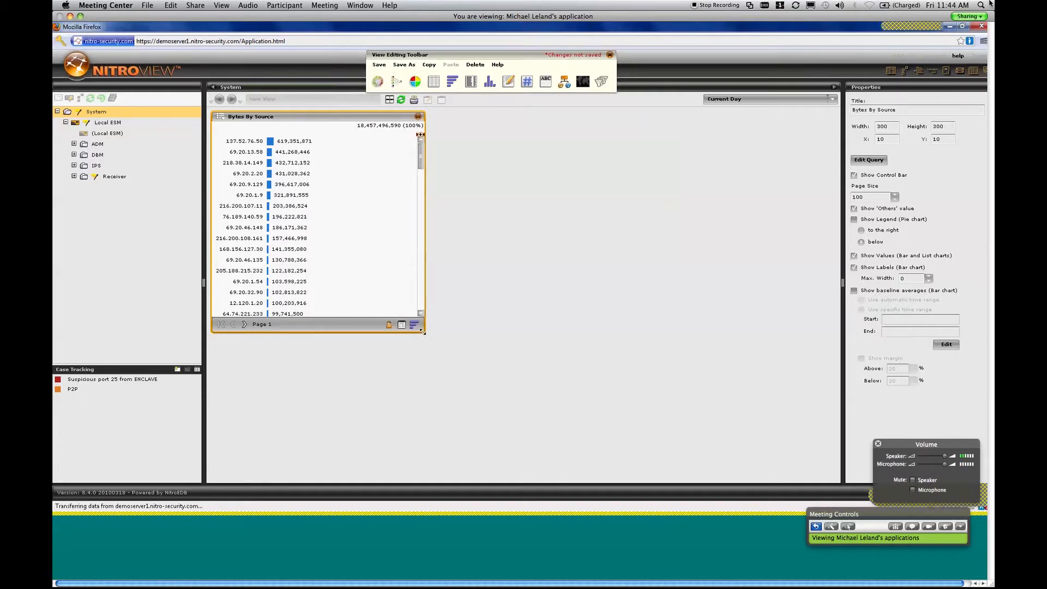
{"action": "left_click_drag", "start_coordinate": [422, 331], "coordinate": [391, 301]}
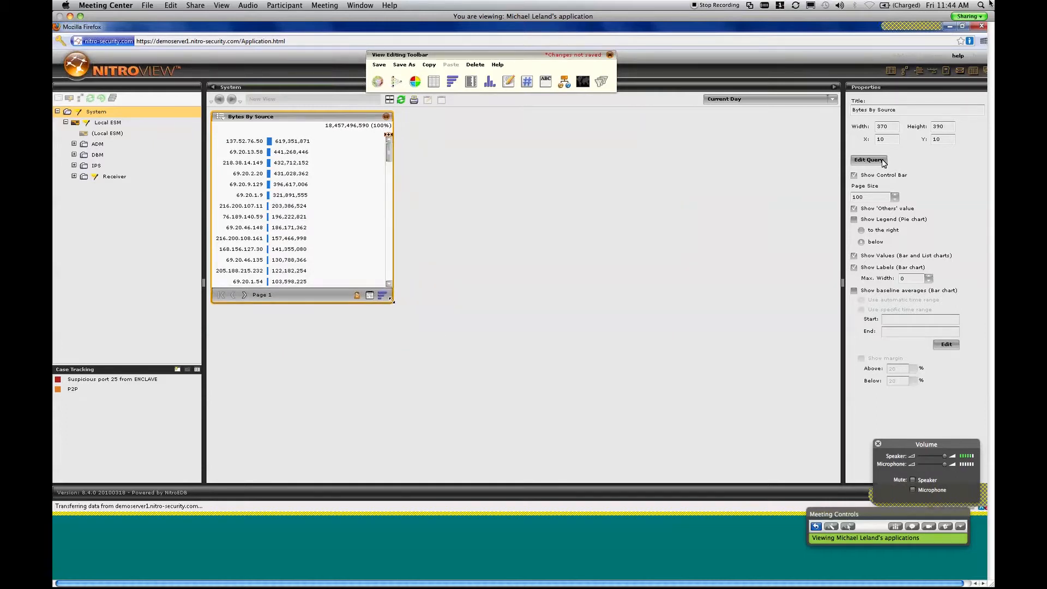
- Edit the Bytes By Source query to filter Source IP by the ENCLAVE_Assets asset group
{"action": "left_click", "coordinate": [884, 161]}
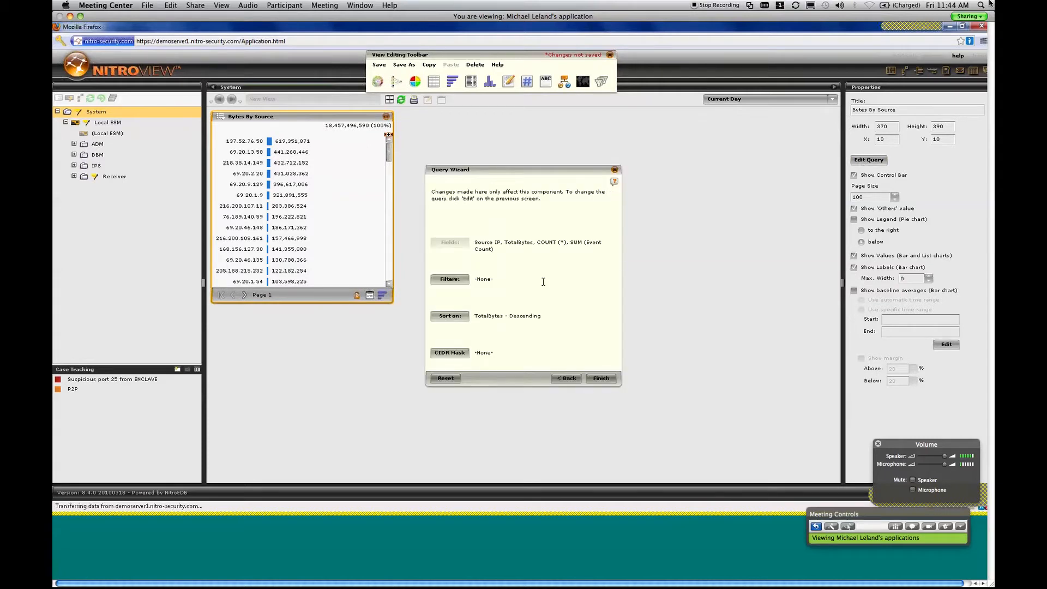
{"action": "left_click", "coordinate": [450, 280]}
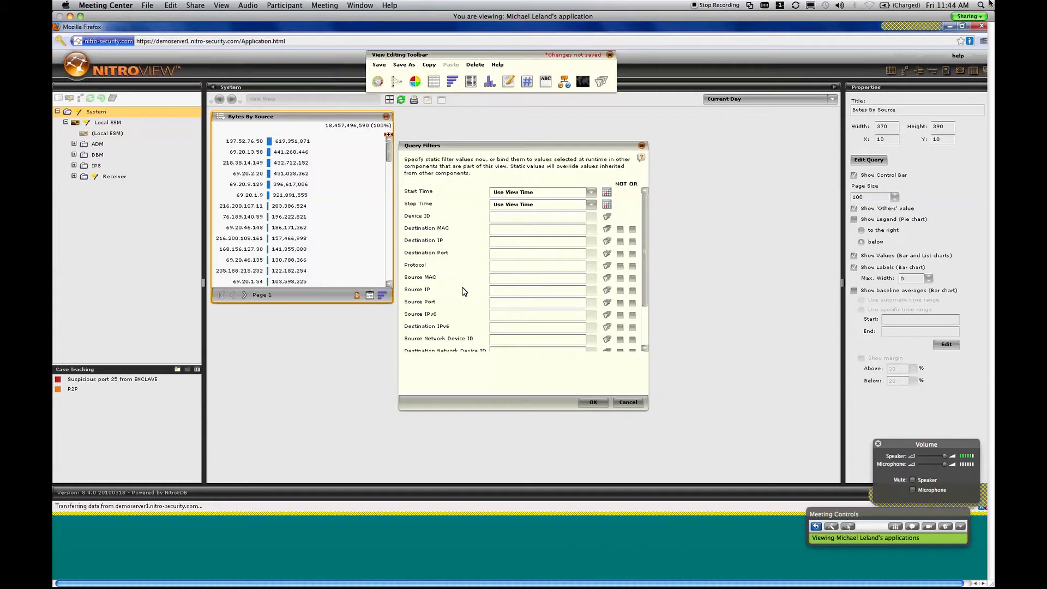
{"action": "left_click", "coordinate": [505, 291]}
{"action": "left_click", "coordinate": [607, 290]}
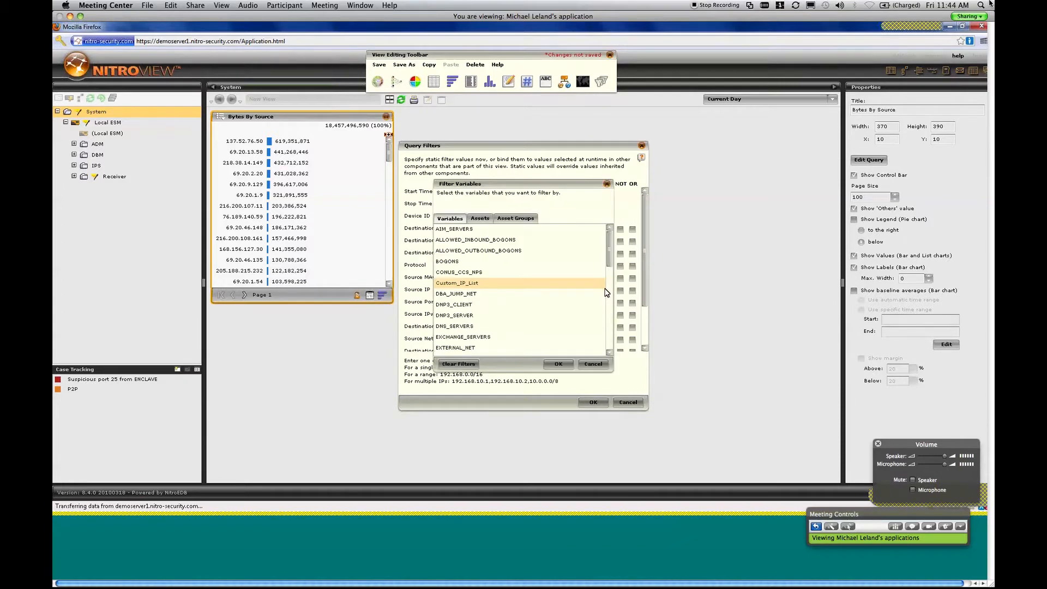
{"action": "left_click", "coordinate": [483, 219]}
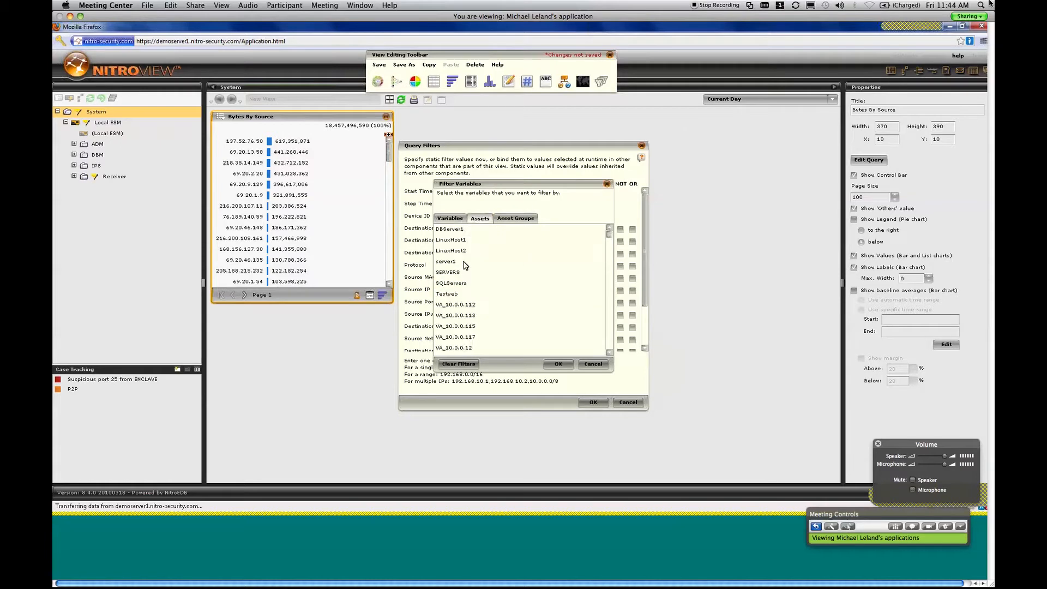
{"action": "left_click", "coordinate": [516, 219]}
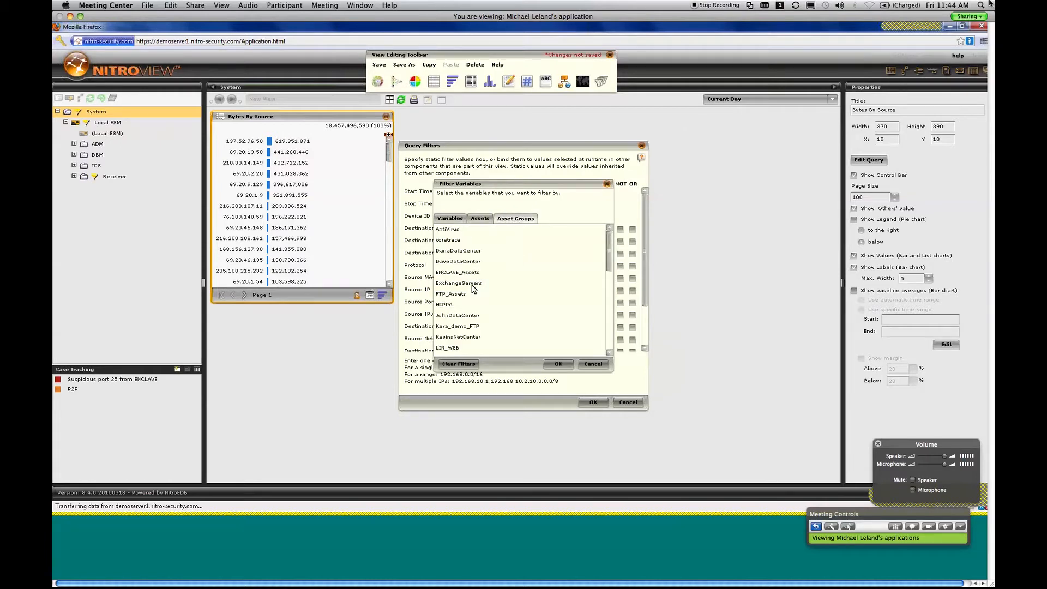
{"action": "left_click", "coordinate": [457, 272]}
{"action": "left_click", "coordinate": [561, 365]}
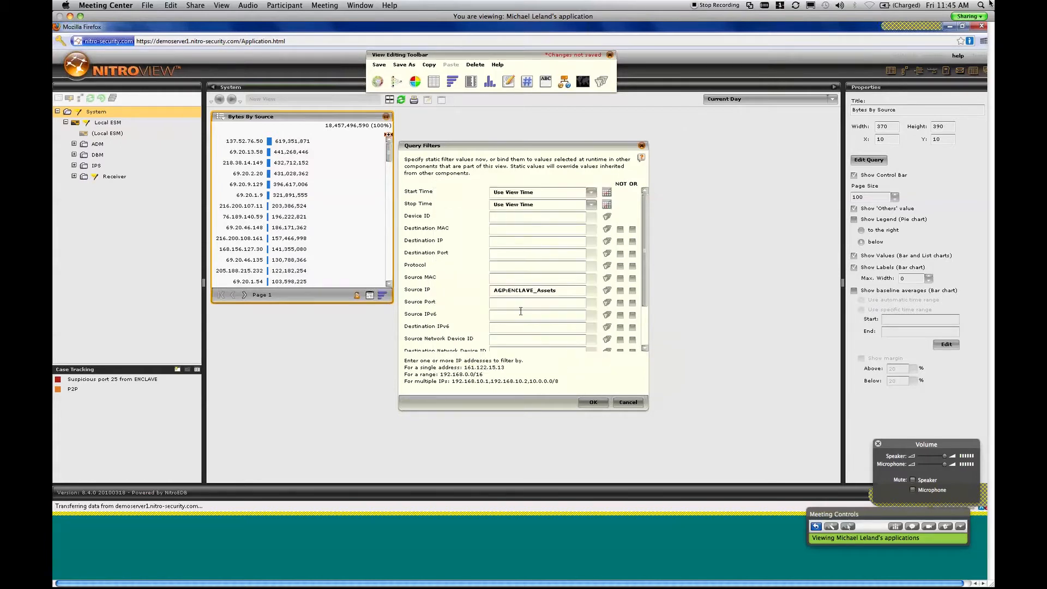
- Exclude the ENCLAVE_Assets asset group from Destination IP with the NOT option and apply the query changes
{"action": "left_click", "coordinate": [606, 242]}
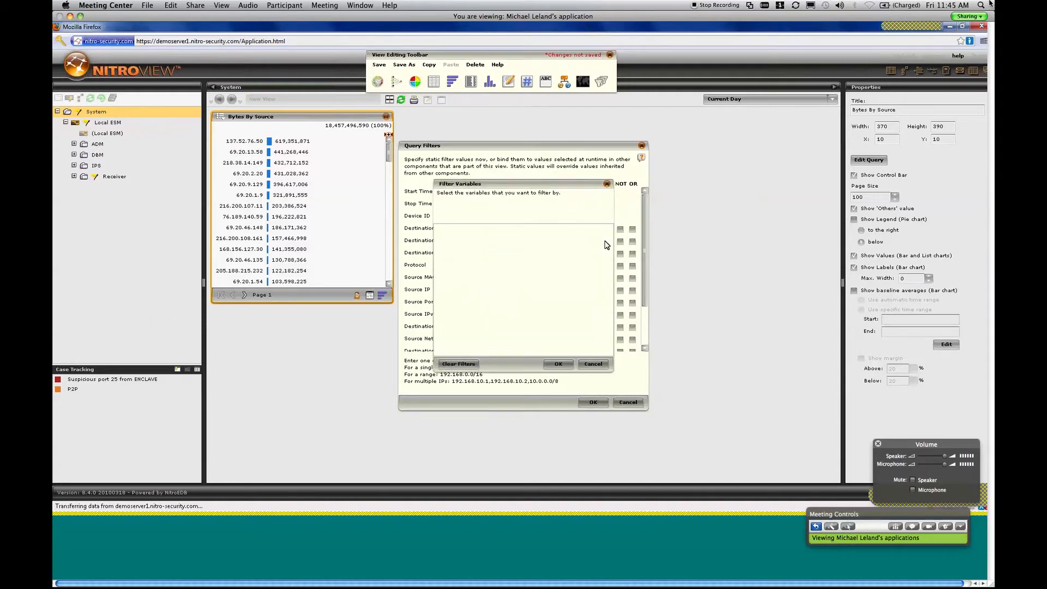
{"action": "left_click", "coordinate": [558, 364]}
{"action": "left_click", "coordinate": [620, 241]}
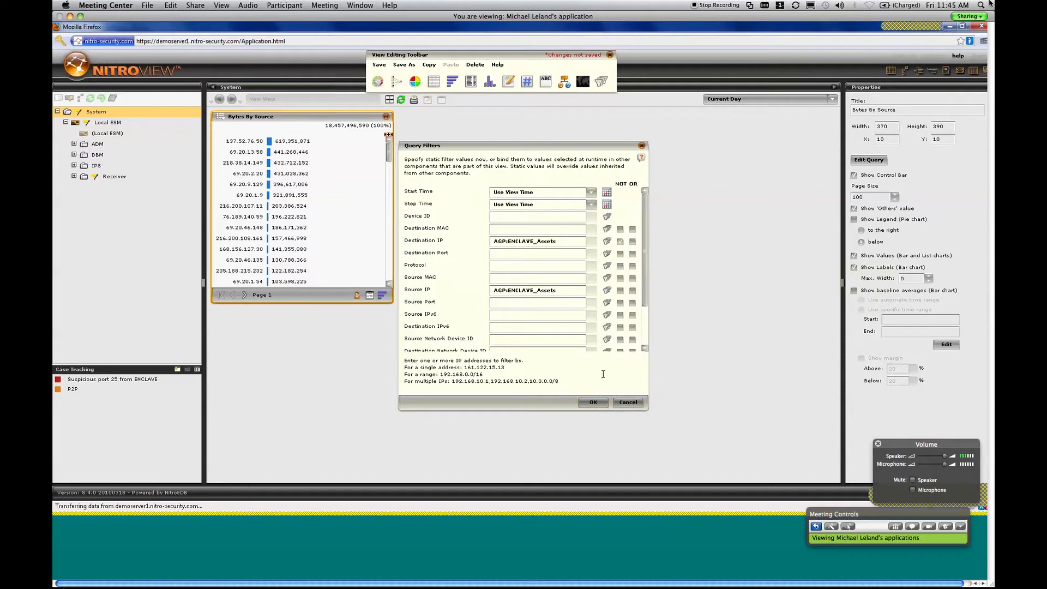
{"action": "left_click", "coordinate": [594, 402]}
{"action": "left_click", "coordinate": [567, 379]}
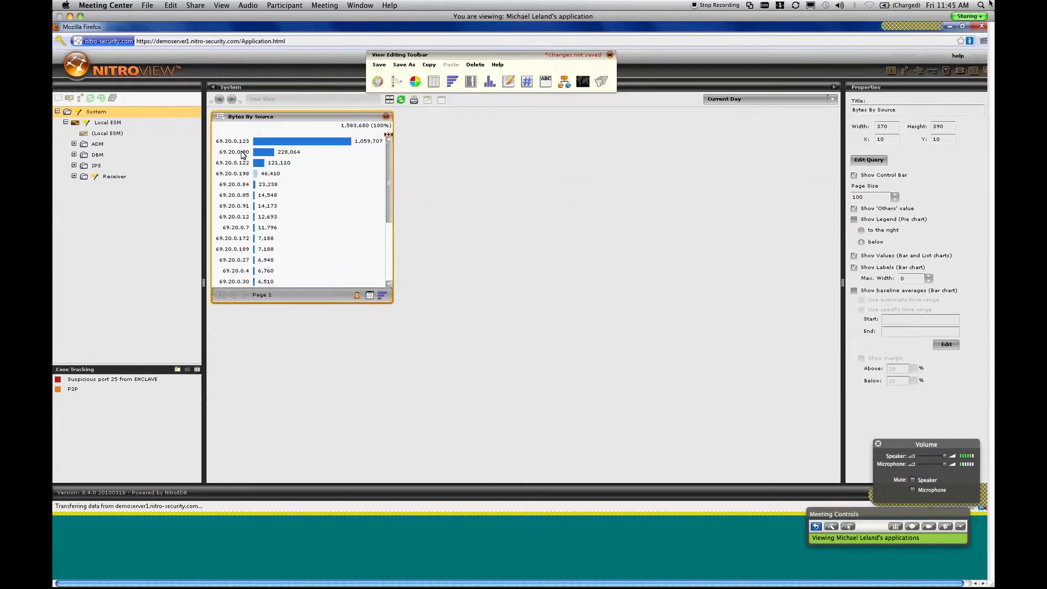
- Add a Destination Ports network flow drilldown from Bytes By Source, 370 by 250, placed directly beneath it at X 10, Y 410
{"action": "left_click", "coordinate": [221, 118]}
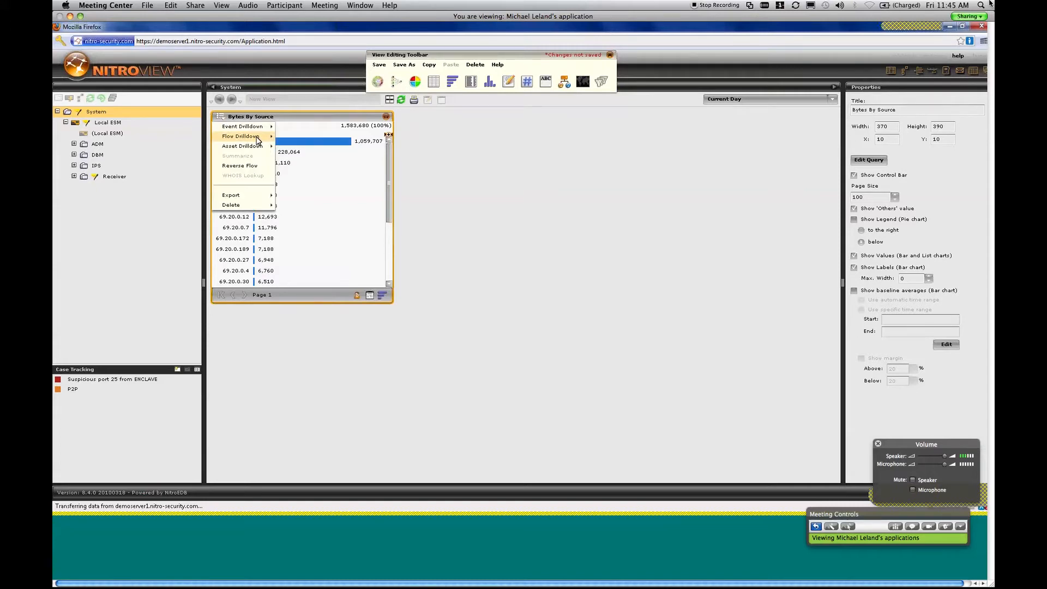
{"action": "mouse_move", "coordinate": [257, 136]}
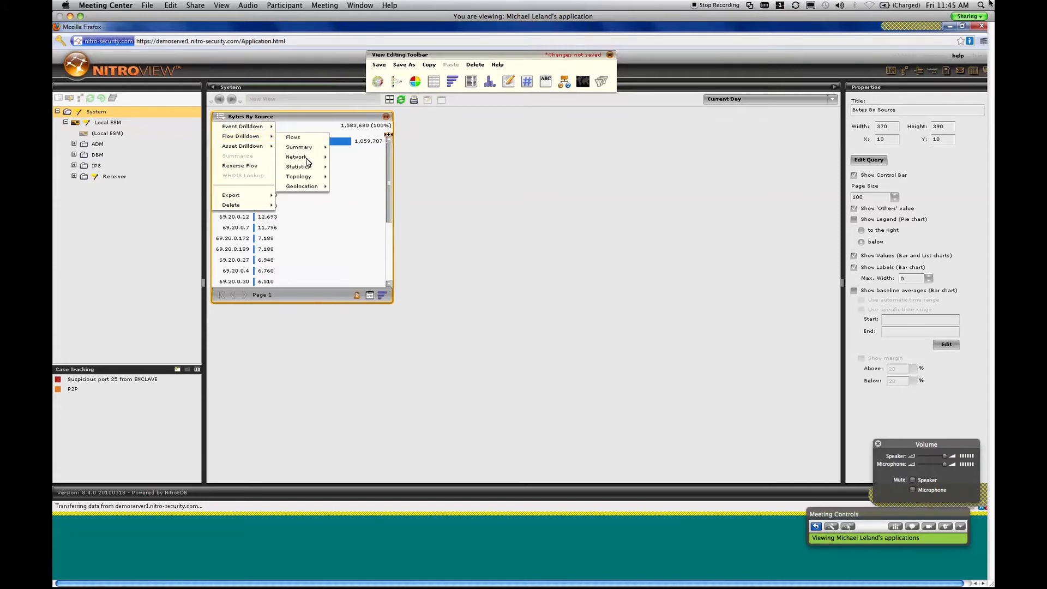
{"action": "mouse_move", "coordinate": [307, 158]}
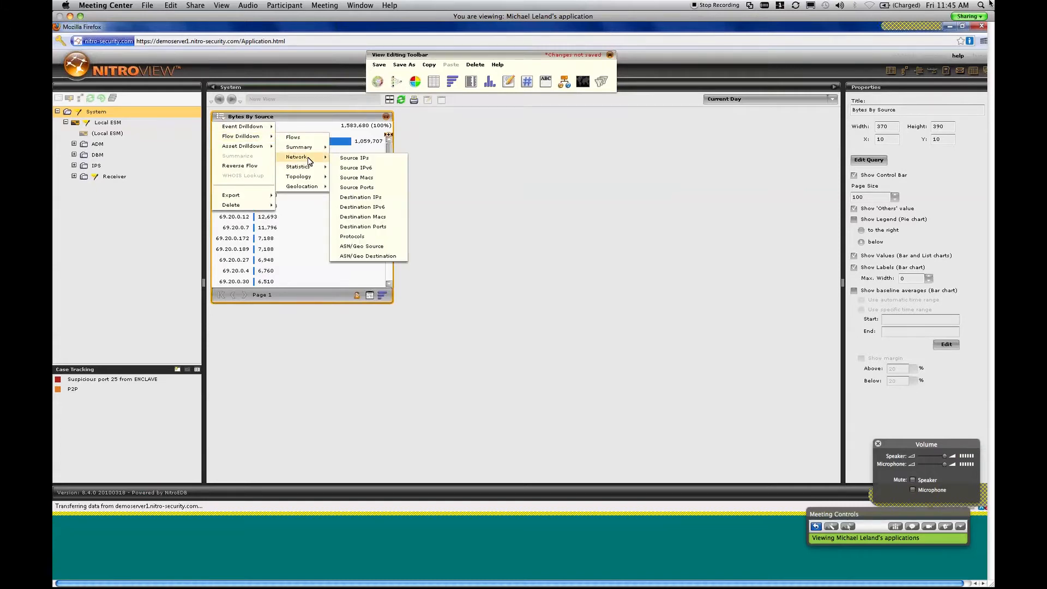
{"action": "left_click", "coordinate": [374, 226]}
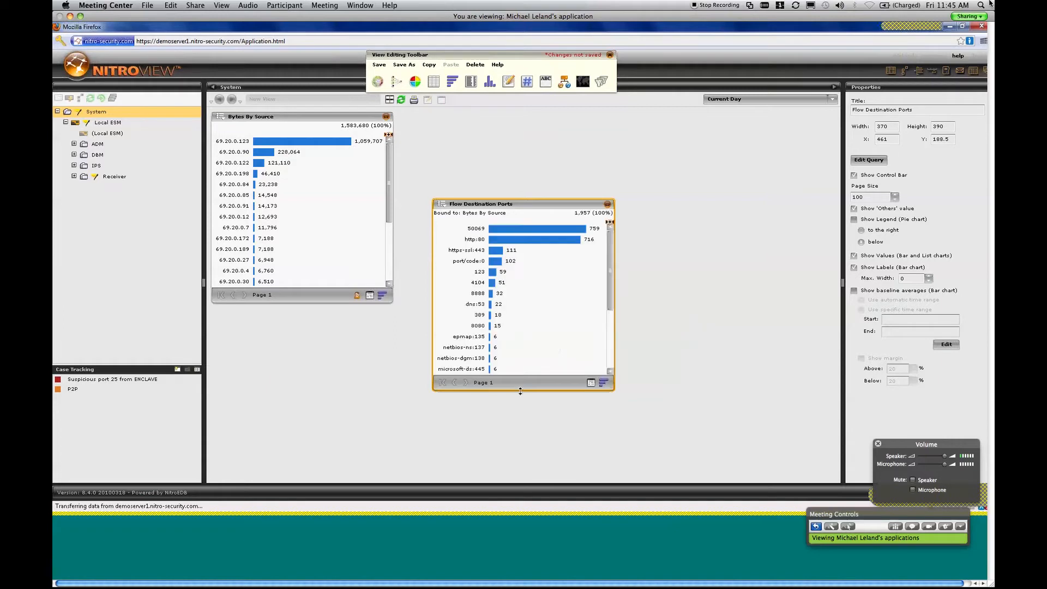
{"action": "left_click_drag", "start_coordinate": [522, 390], "coordinate": [518, 323]}
{"action": "left_click_drag", "start_coordinate": [500, 203], "coordinate": [279, 314]}
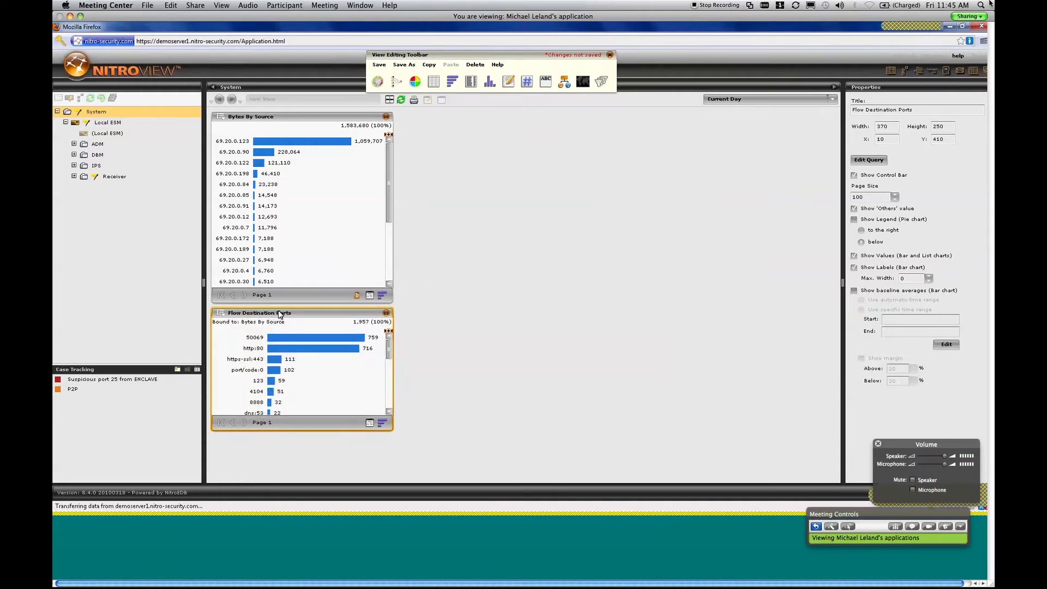
- Add a Destination City geolocation flow drilldown from Flow Destination Ports and place it beside that component
{"action": "left_click", "coordinate": [221, 120]}
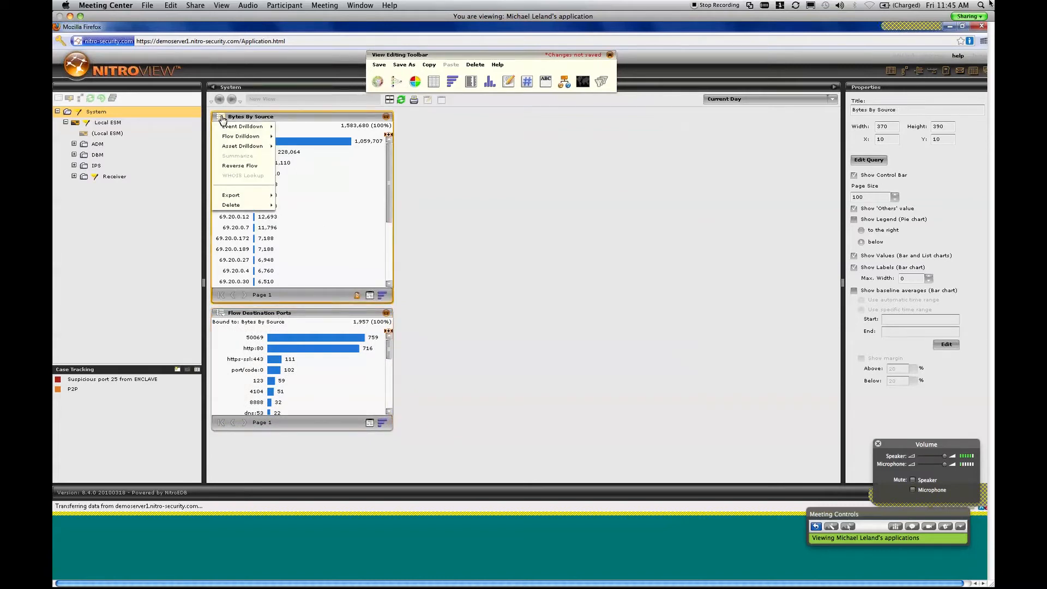
{"action": "left_click", "coordinate": [509, 235]}
{"action": "left_click", "coordinate": [220, 315]}
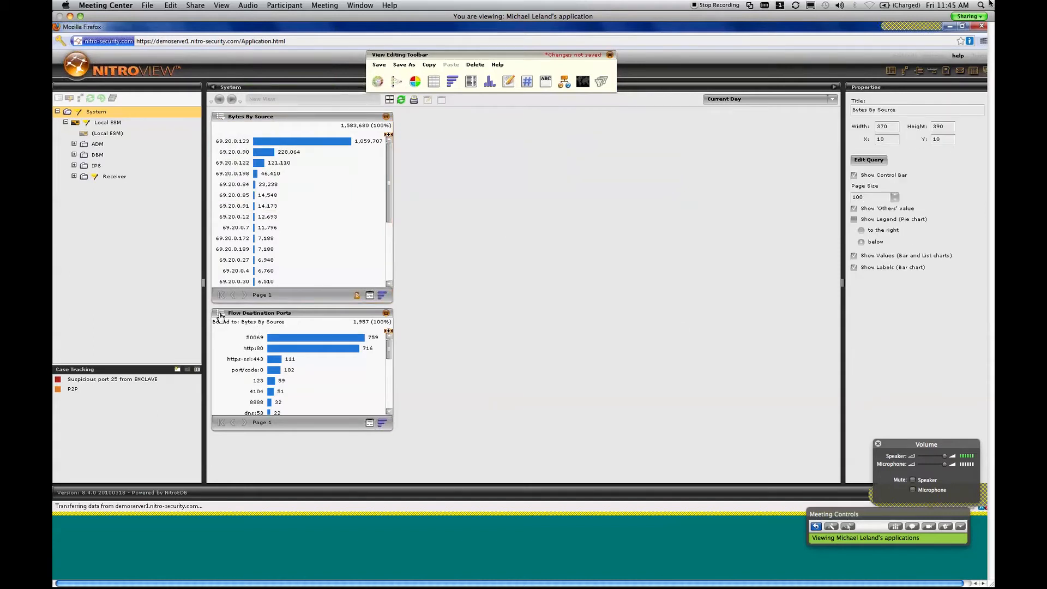
{"action": "mouse_move", "coordinate": [261, 336]}
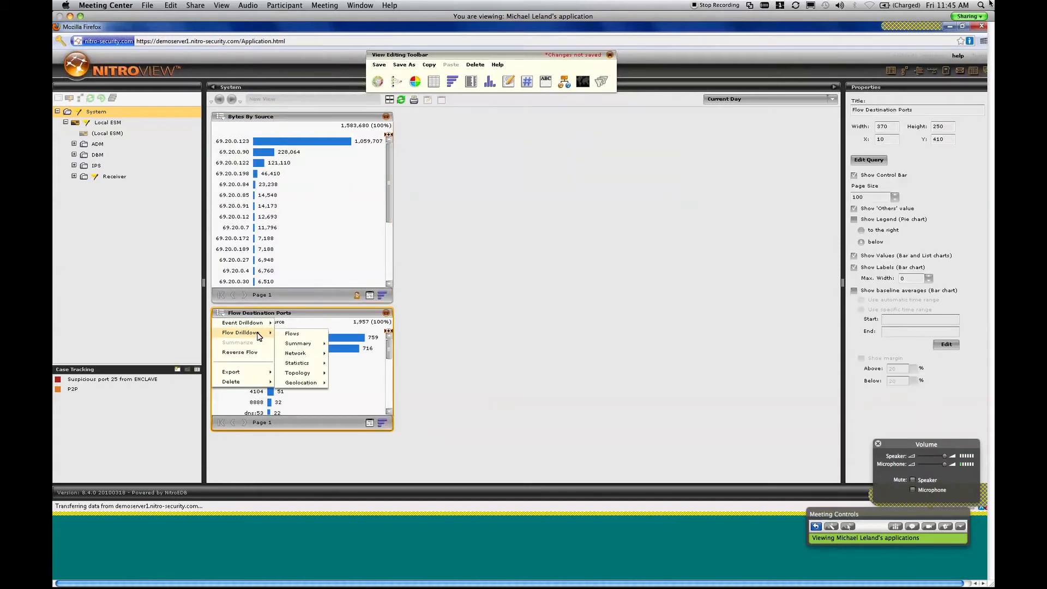
{"action": "mouse_move", "coordinate": [310, 385]}
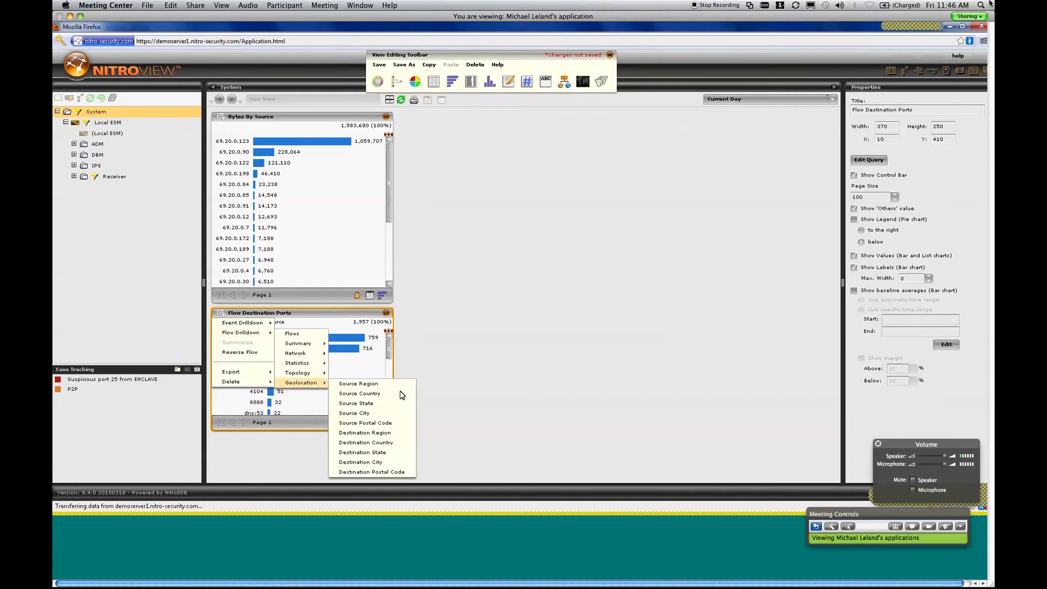
{"action": "left_click", "coordinate": [381, 463]}
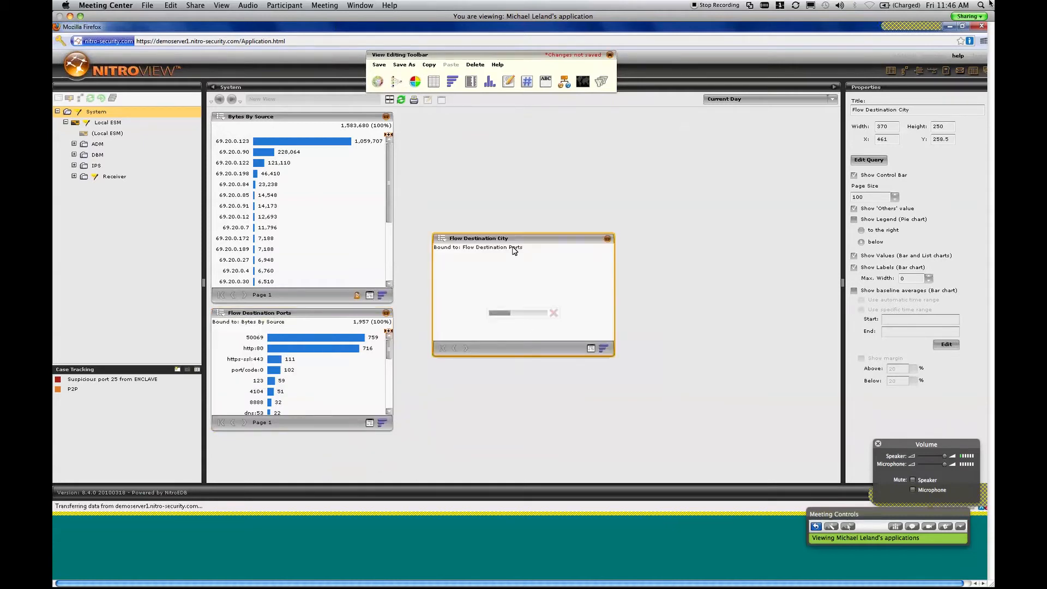
{"action": "left_click_drag", "start_coordinate": [498, 255], "coordinate": [474, 312]}
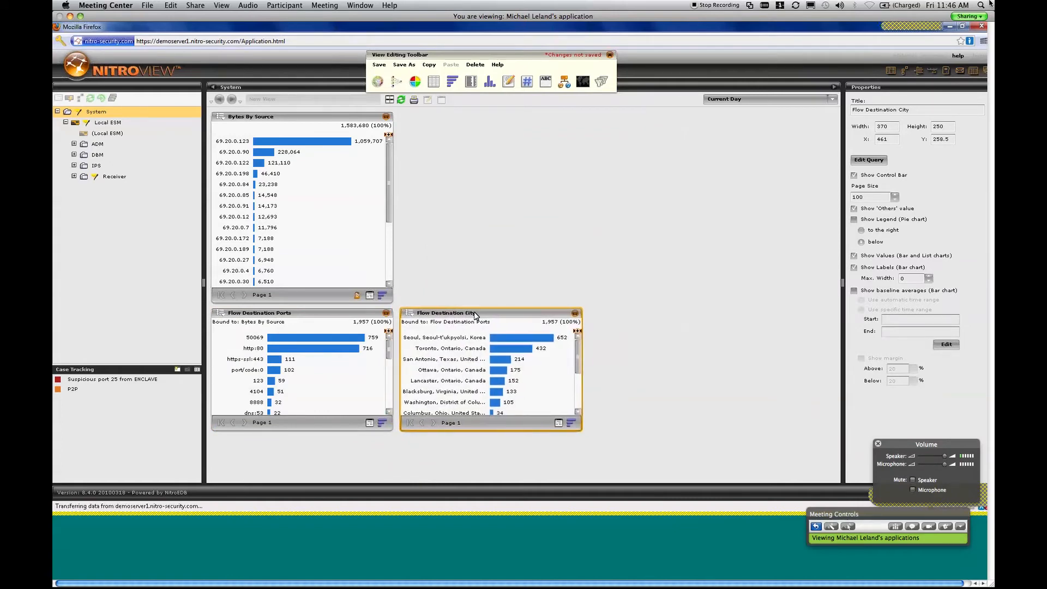
- Add a Source and Destination Graph flow drilldown from Flow Destination Ports and resize it to 370 by 390
{"action": "left_click", "coordinate": [220, 312]}
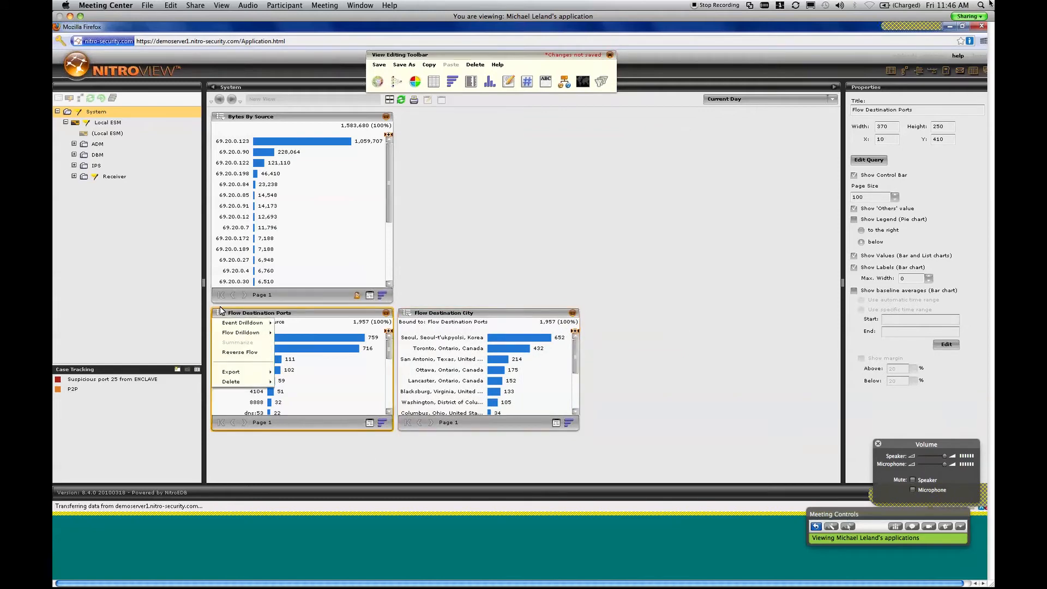
{"action": "mouse_move", "coordinate": [244, 334]}
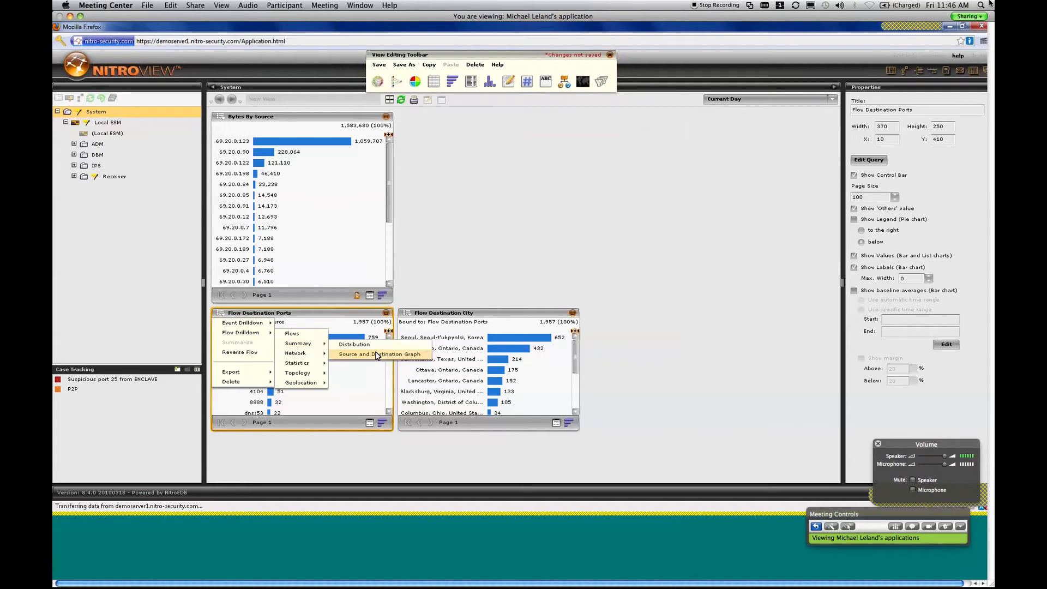
{"action": "left_click", "coordinate": [376, 353]}
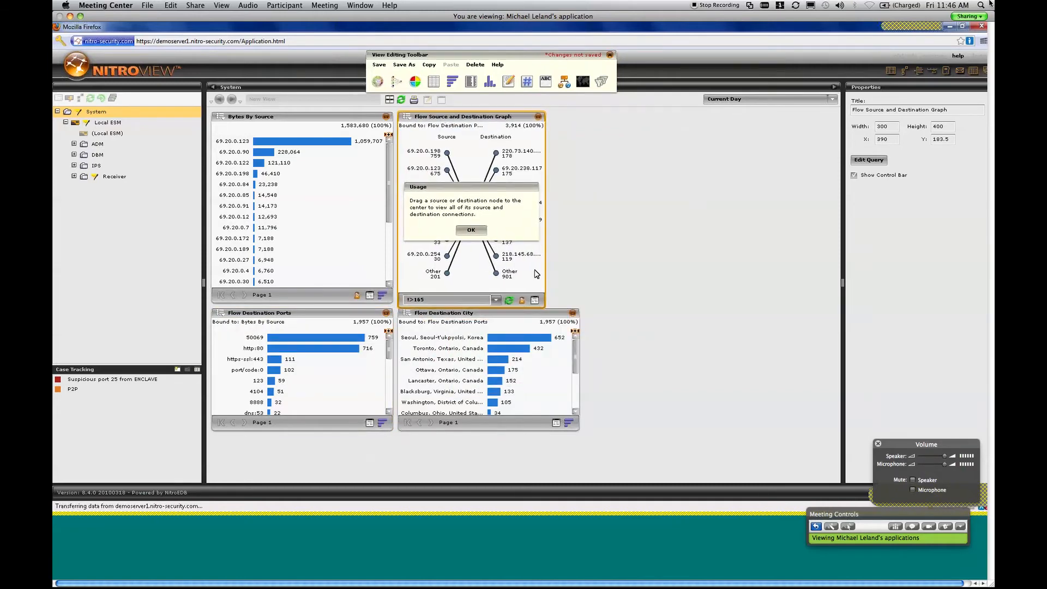
{"action": "left_click", "coordinate": [471, 230]}
{"action": "left_click_drag", "start_coordinate": [543, 306], "coordinate": [580, 303]}
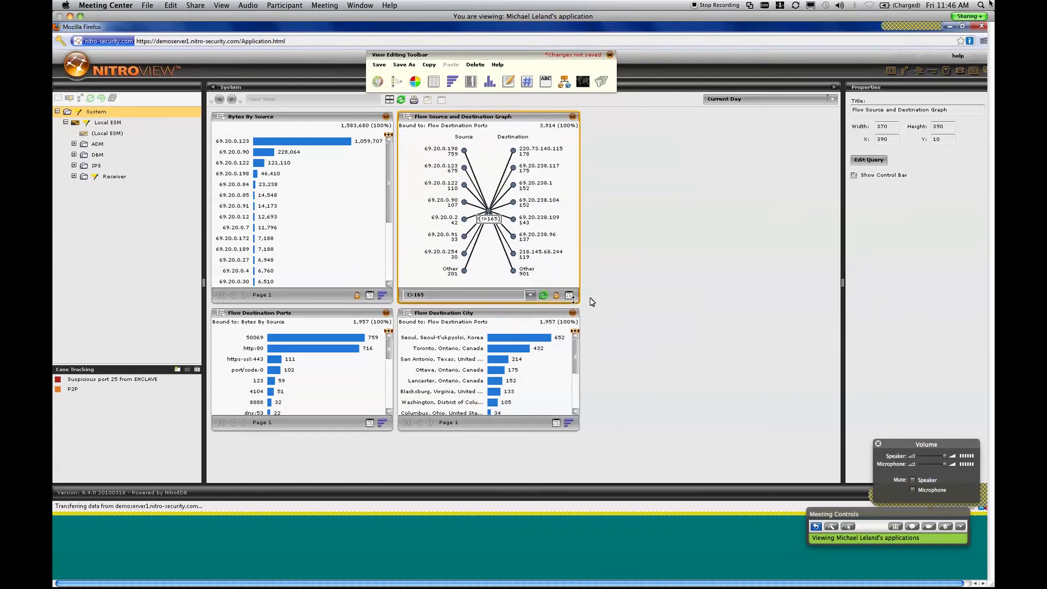
- Add a Distribution summary flow drilldown from Flow Destination Ports, 400 by 390, beside the Source and Destination Graph
{"action": "left_click", "coordinate": [222, 316]}
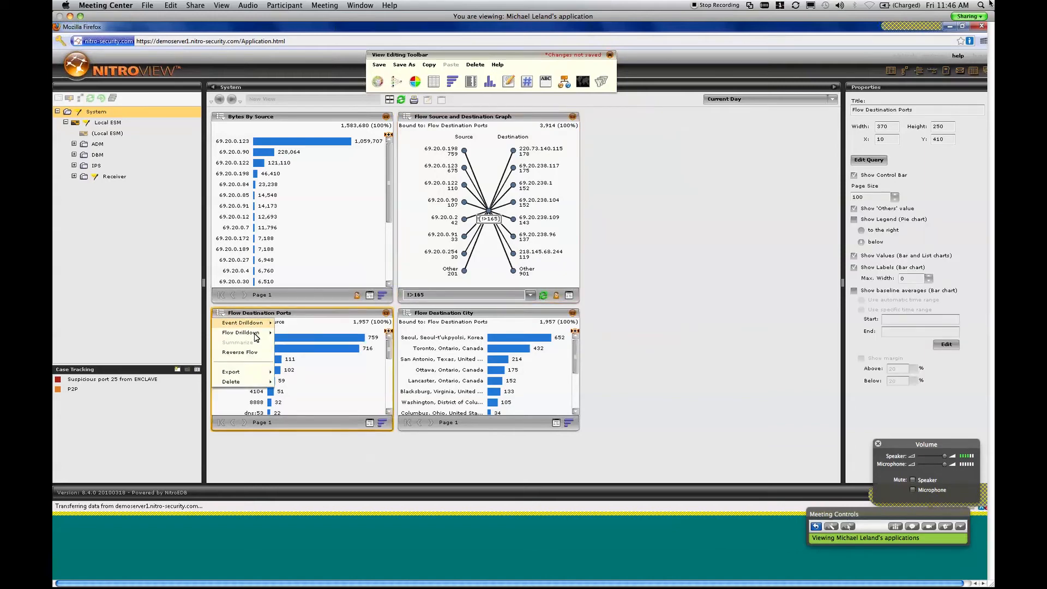
{"action": "mouse_move", "coordinate": [257, 337]}
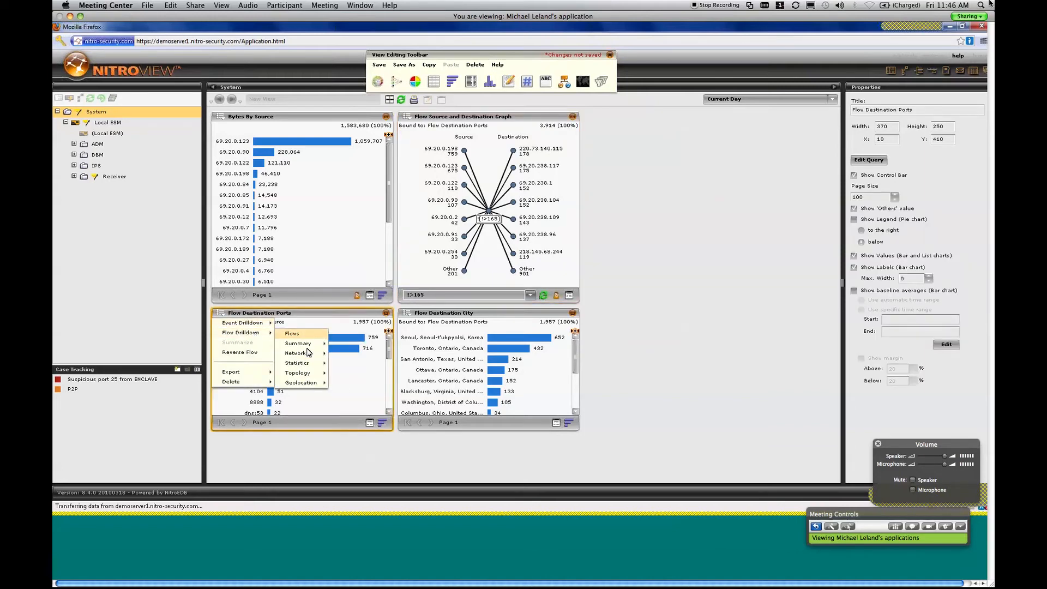
{"action": "left_click", "coordinate": [358, 346]}
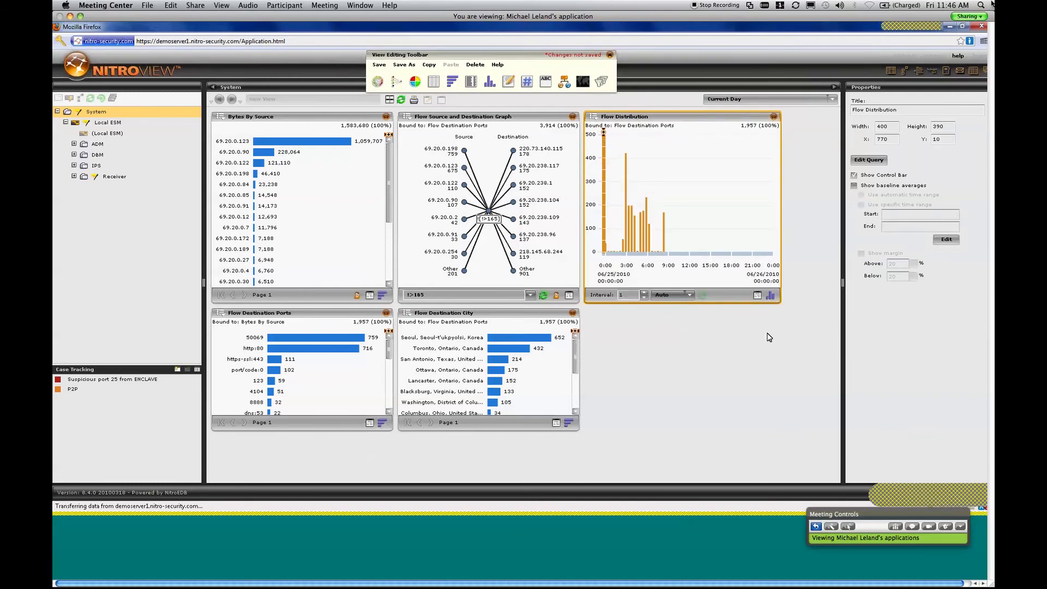
- Filter the linked components by source 69.20.0.123 in Bytes By Source and inspect the Seoul bar in Flow Destination City
{"action": "left_click", "coordinate": [303, 146]}
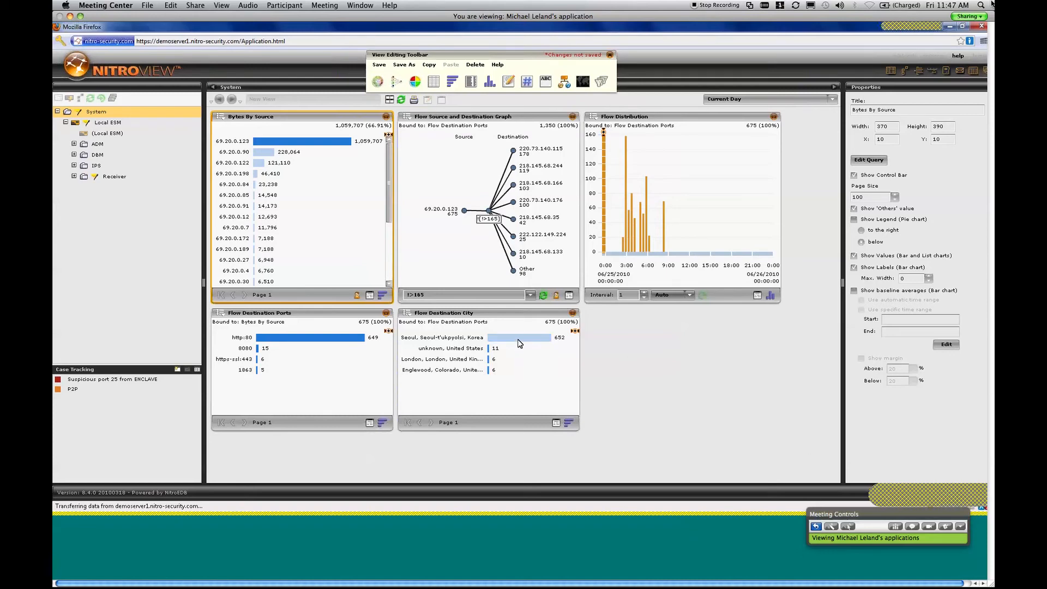
{"action": "mouse_move", "coordinate": [518, 343]}
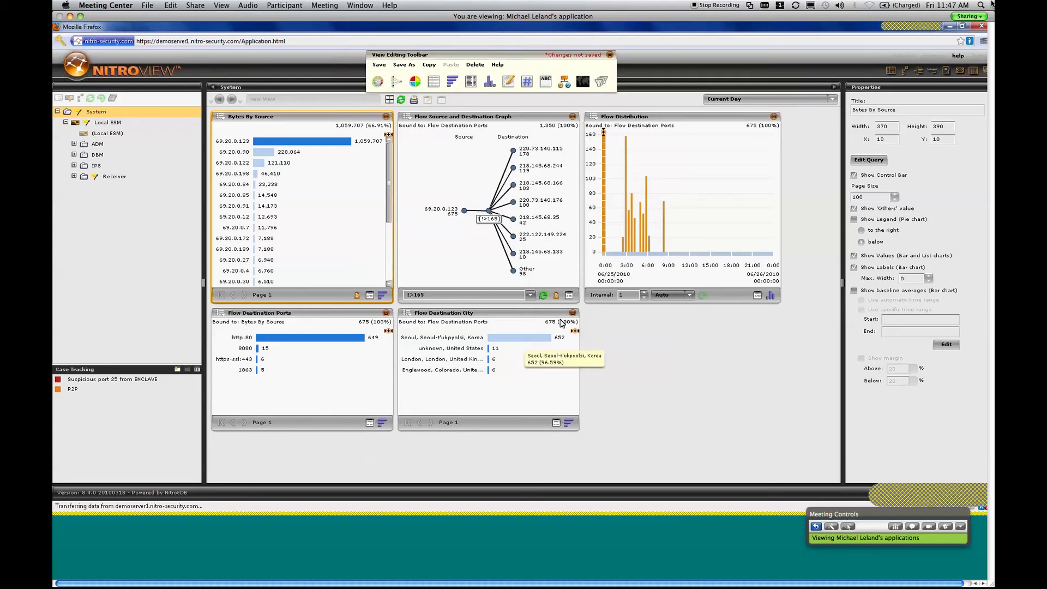
- Replace the Flow Distribution component with a Distribution summary flow drilldown from Flow Destination City, 370 by 250, placed directly beside that component
{"action": "left_click", "coordinate": [659, 118]}
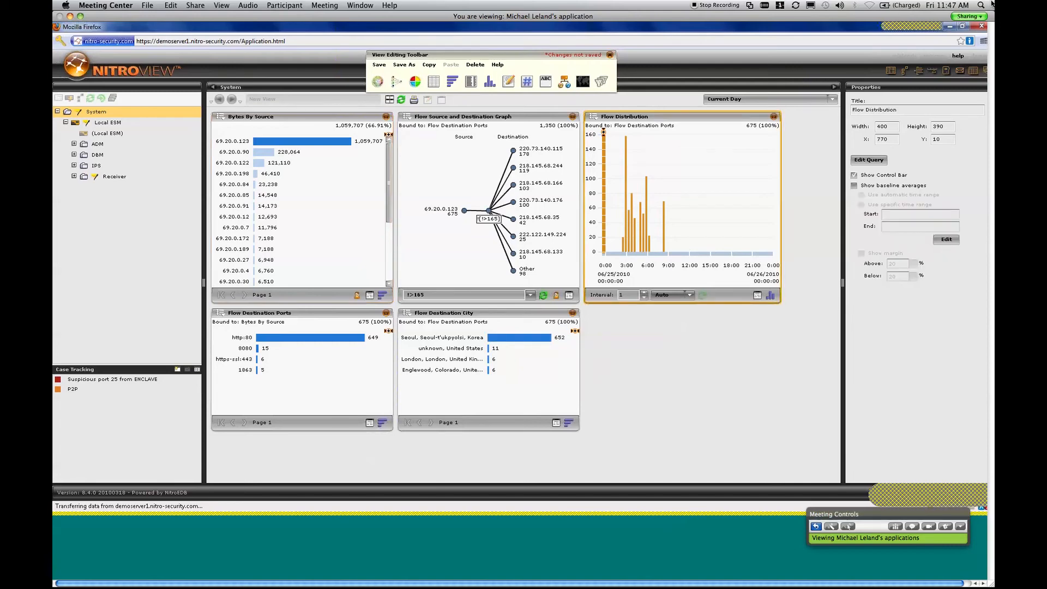
{"action": "key", "text": "Delete"}
{"action": "left_click", "coordinate": [406, 314]}
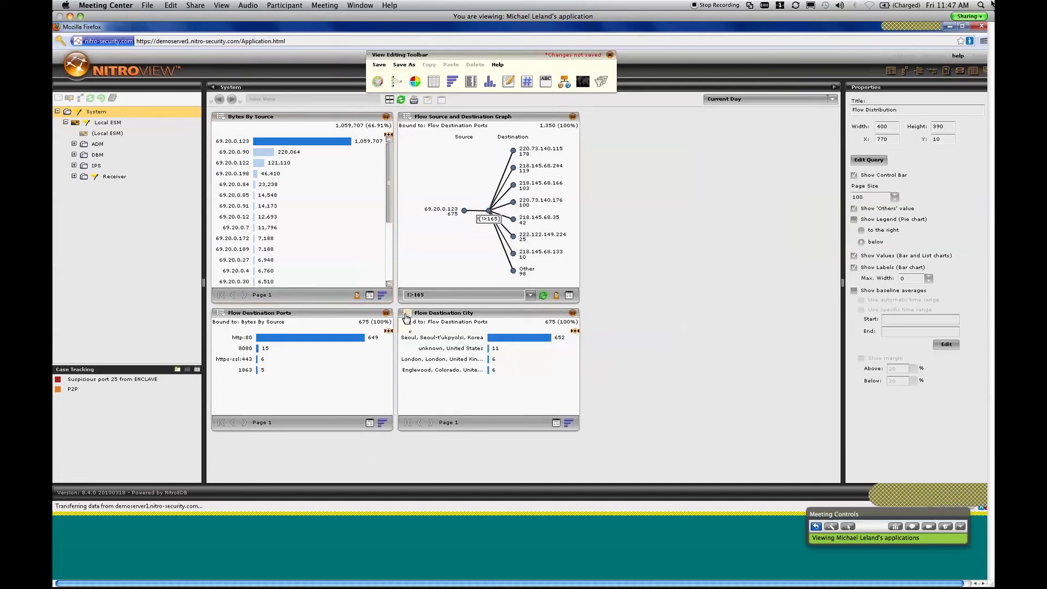
{"action": "mouse_move", "coordinate": [431, 333]}
{"action": "mouse_move", "coordinate": [497, 347]}
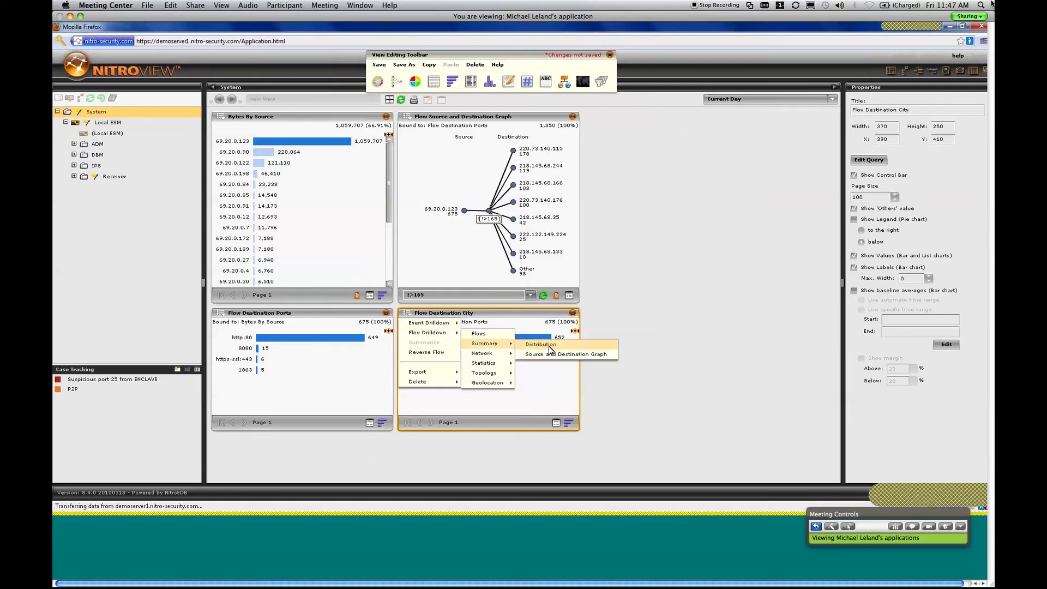
{"action": "left_click", "coordinate": [545, 344]}
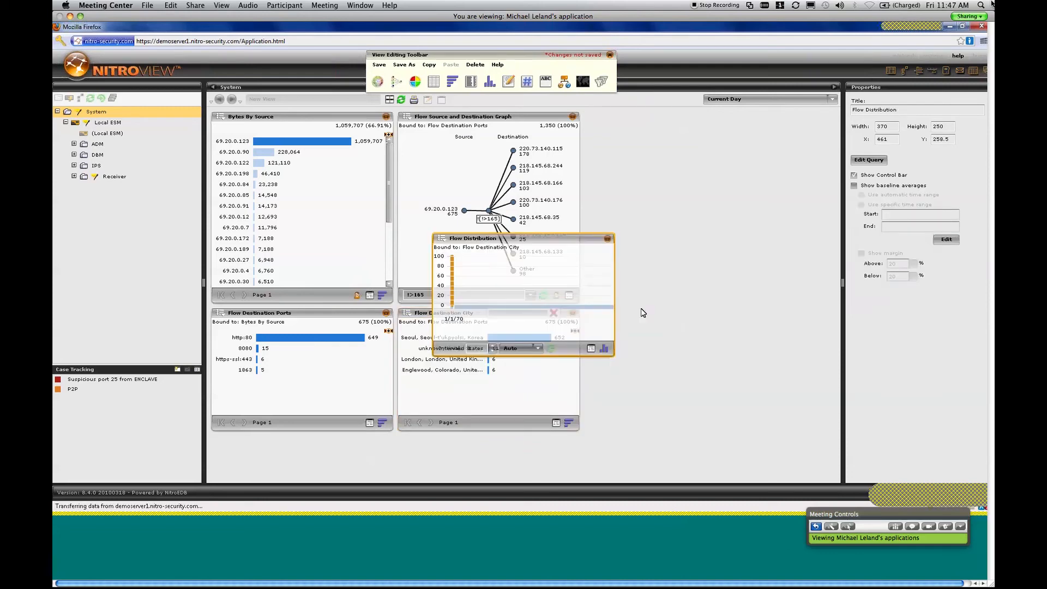
{"action": "left_click_drag", "start_coordinate": [644, 312], "coordinate": [636, 318]}
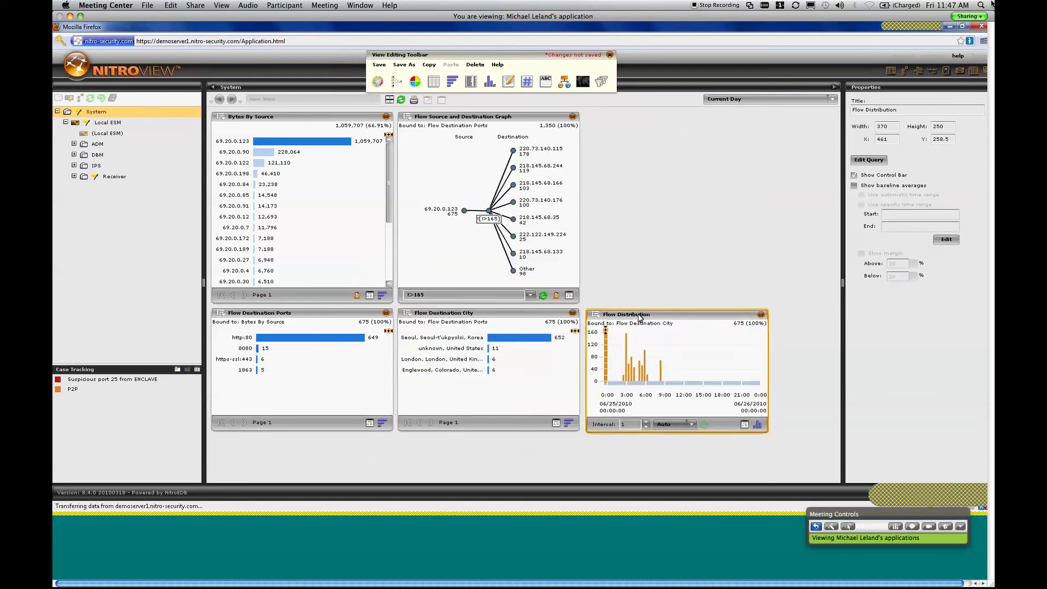
- Filter the distribution by Seoul, Korea in Flow Destination City and inspect the flow peak around 3:00
{"action": "left_click", "coordinate": [439, 370]}
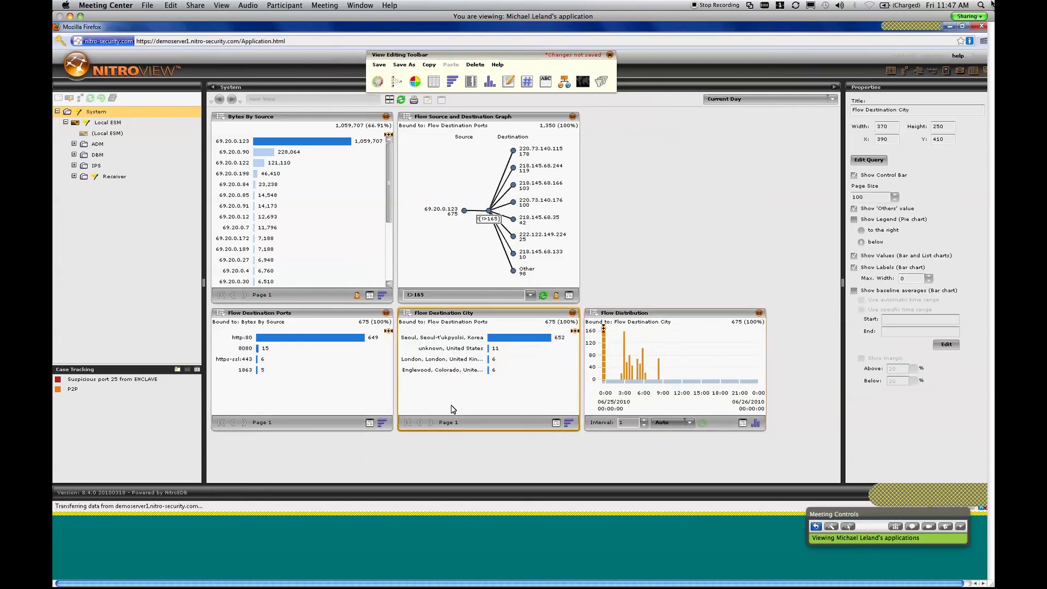
{"action": "left_click", "coordinate": [472, 338]}
{"action": "mouse_move", "coordinate": [624, 334]}
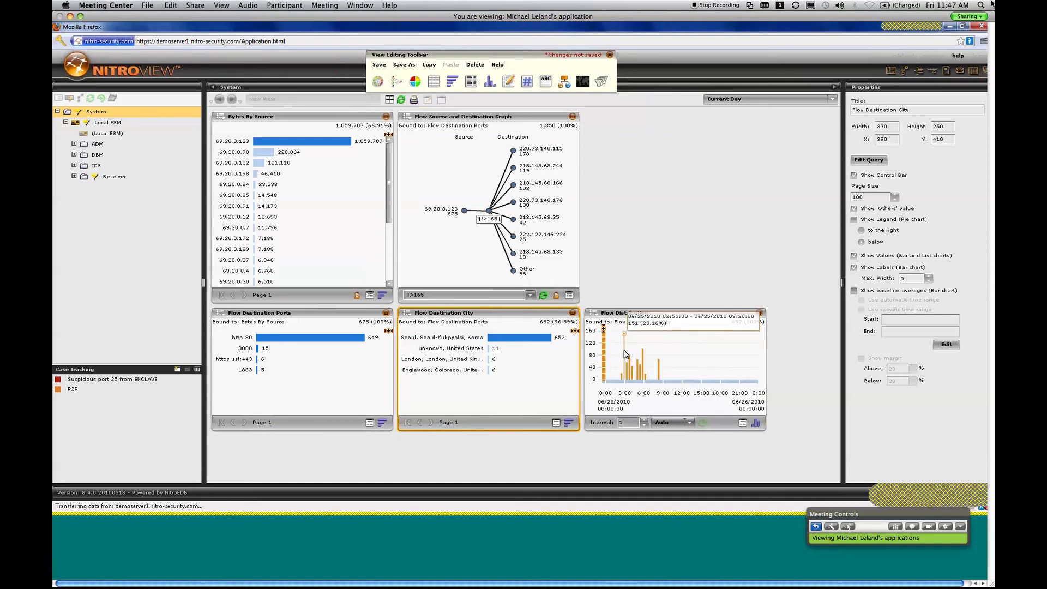